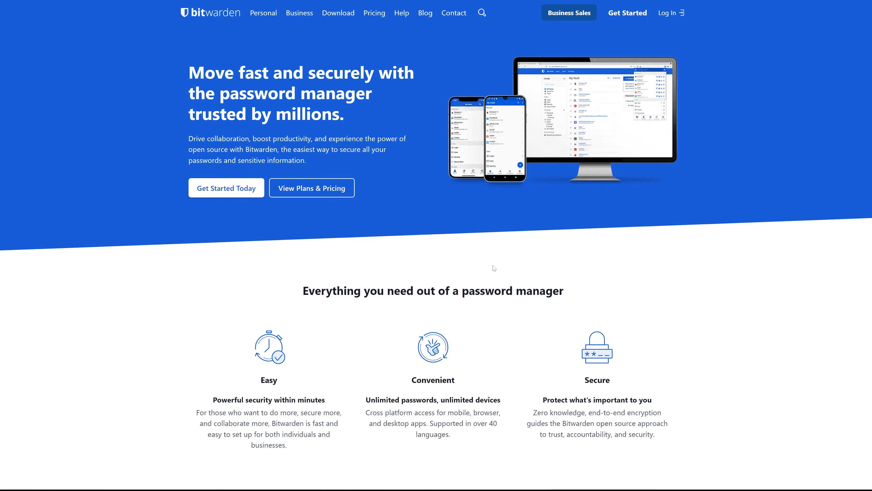
Show Personal plans pricing: Free $0, Premium under $1, Families $3.33 per month.
{"action": "left_click", "coordinate": [309, 189]}
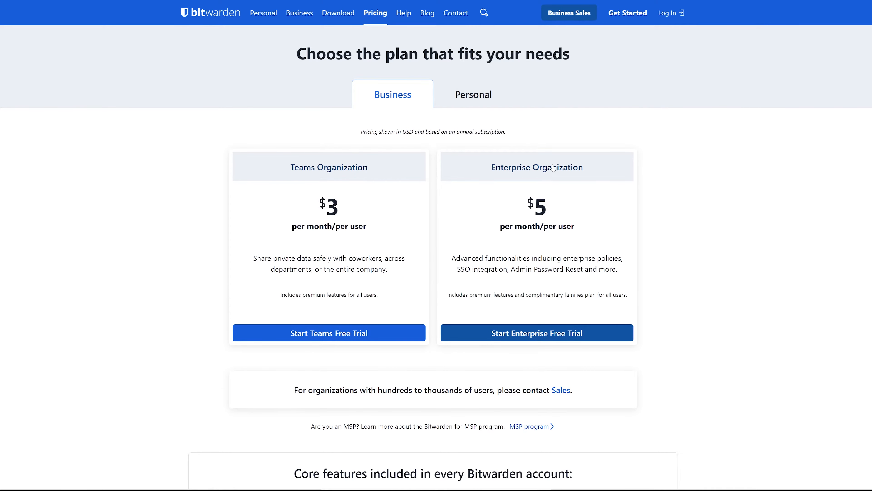
{"action": "left_click", "coordinate": [477, 97]}
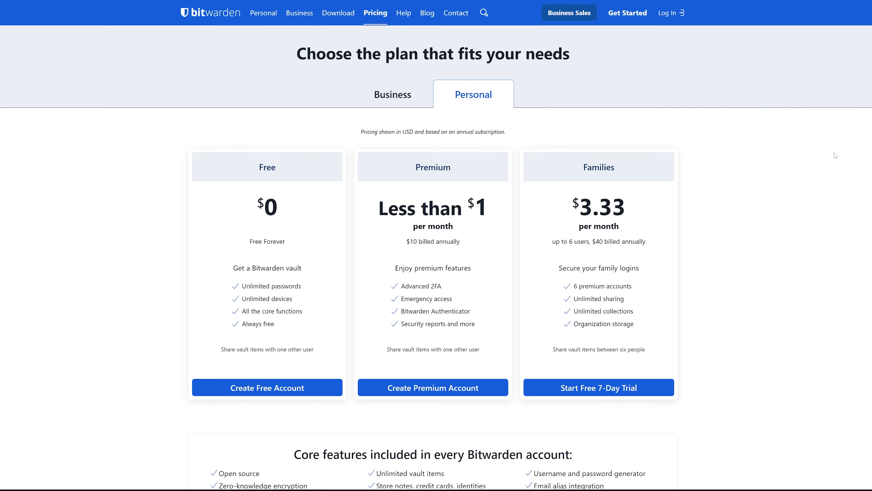
{"action": "scroll", "coordinate": [836, 155], "scroll_direction": "down", "scroll_amount": 3}
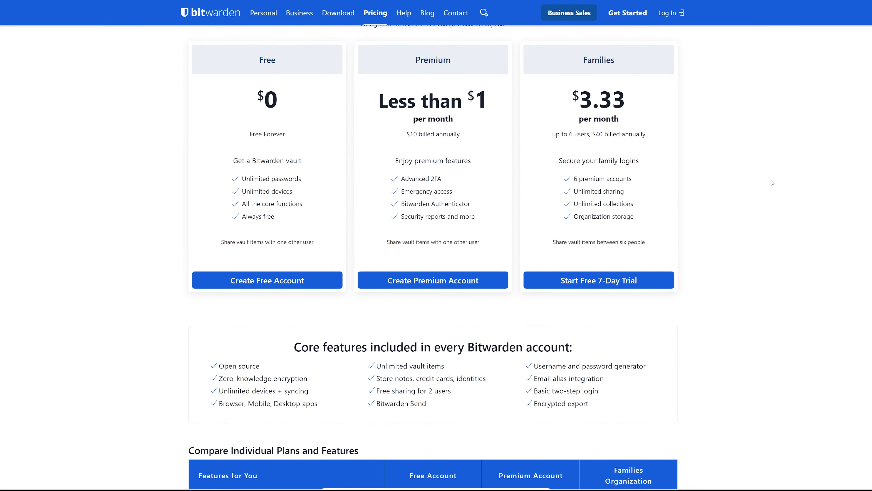
{"action": "scroll", "coordinate": [775, 183], "scroll_direction": "up", "scroll_amount": 2}
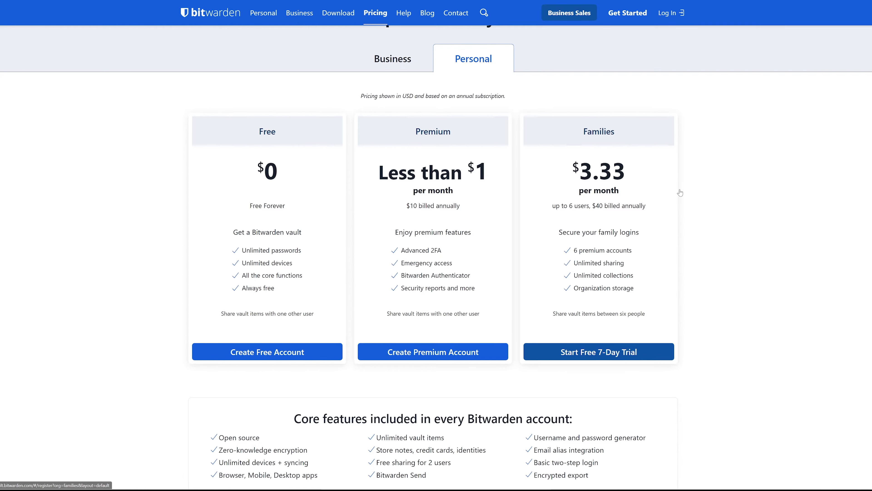
Scroll through the Compare Individual Plans table to the $0, $10/Year and $40/Year prices.
{"action": "scroll", "coordinate": [734, 215], "scroll_direction": "down", "scroll_amount": 1}
{"action": "scroll", "coordinate": [734, 214], "scroll_direction": "down", "scroll_amount": 4}
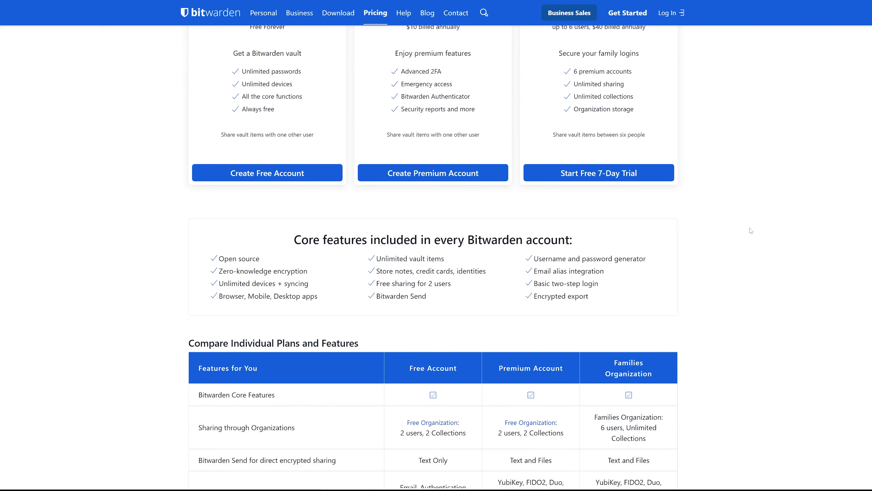
{"action": "scroll", "coordinate": [751, 235], "scroll_direction": "down", "scroll_amount": 2}
{"action": "scroll", "coordinate": [751, 235], "scroll_direction": "down", "scroll_amount": 2}
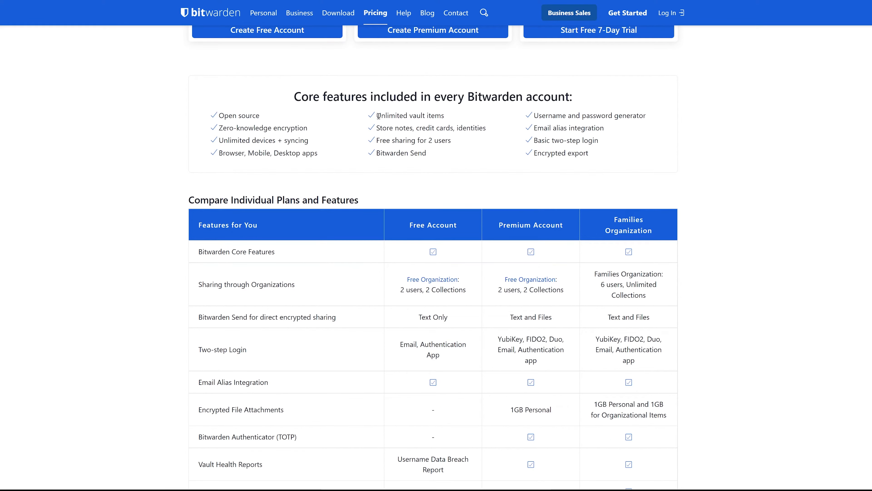
{"action": "scroll", "coordinate": [758, 210], "scroll_direction": "down", "scroll_amount": 3}
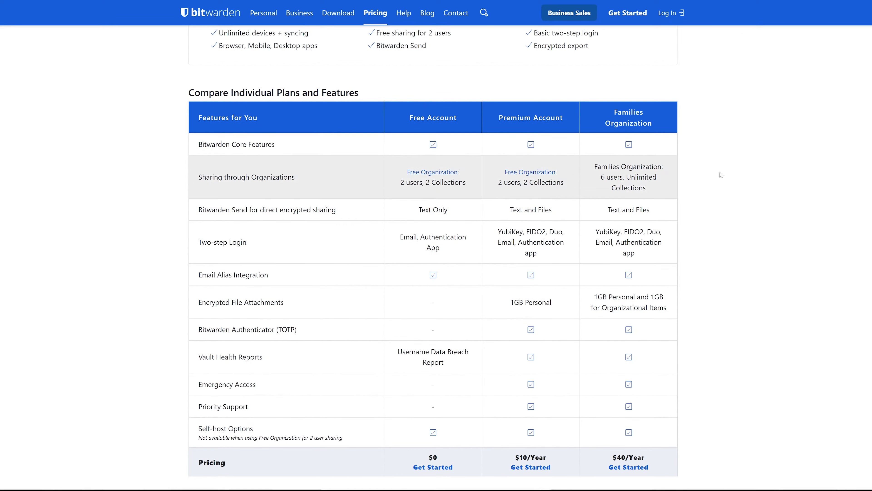
{"action": "scroll", "coordinate": [814, 219], "scroll_direction": "down", "scroll_amount": 2}
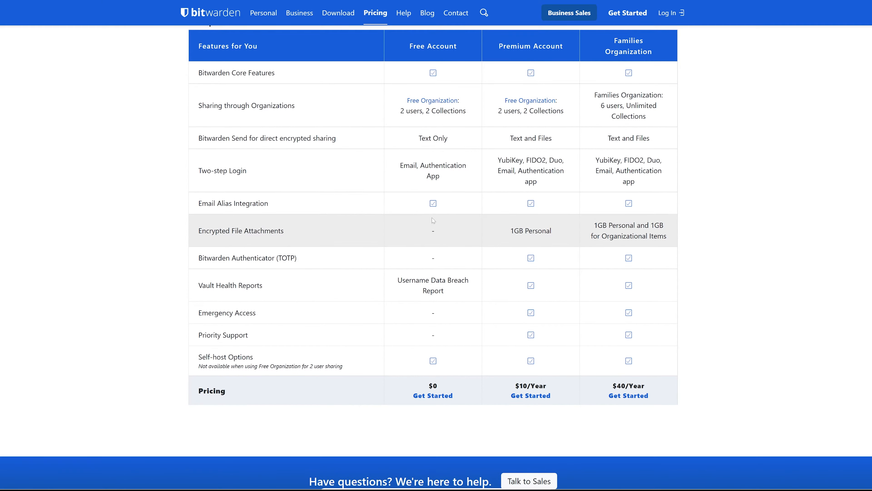
{"action": "mouse_move", "coordinate": [394, 160]}
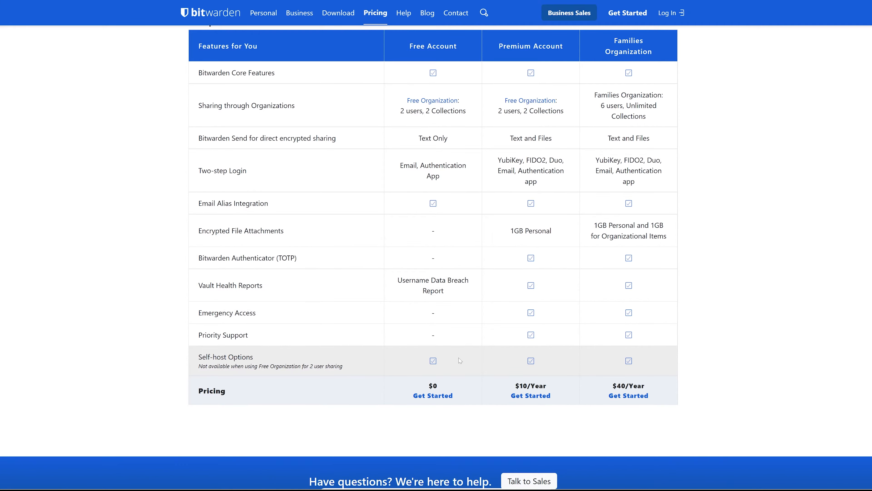
{"action": "scroll", "coordinate": [436, 257], "scroll_direction": "down", "scroll_amount": 5}
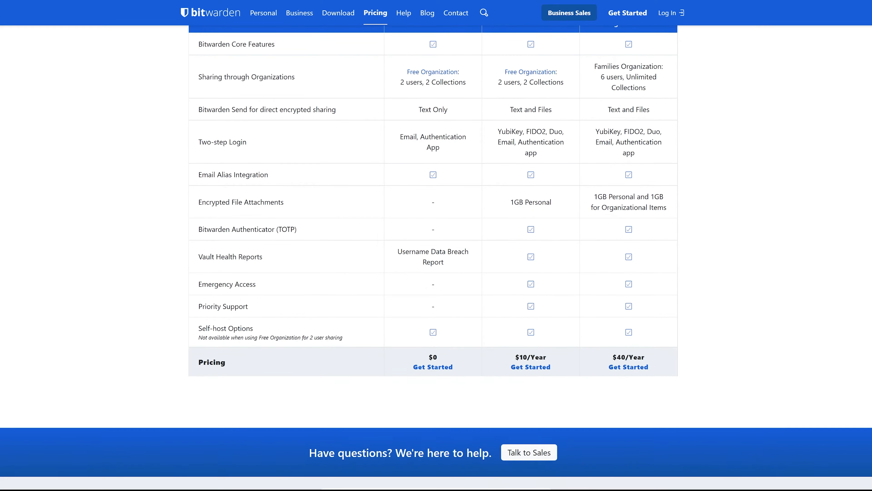
{"action": "scroll", "coordinate": [436, 257], "scroll_direction": "up", "scroll_amount": 20}
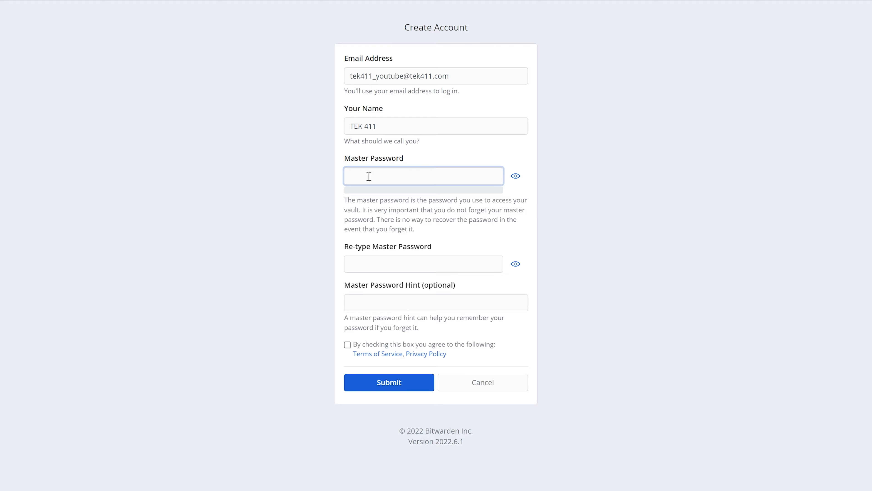
Enter and confirm a strong master password, accept the Terms of Service, and submit.
{"action": "type", "text": "•••••••••••••••••••••••••••"}
{"action": "key", "text": "Tab"}
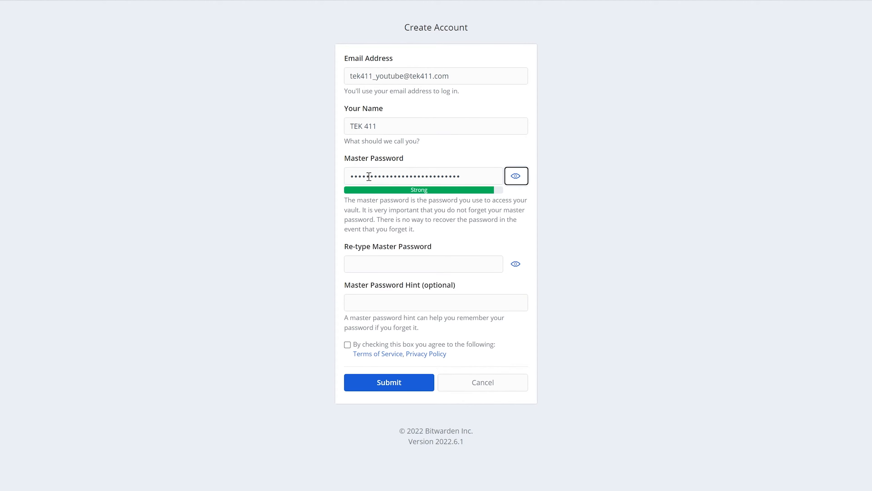
{"action": "key", "text": "Tab"}
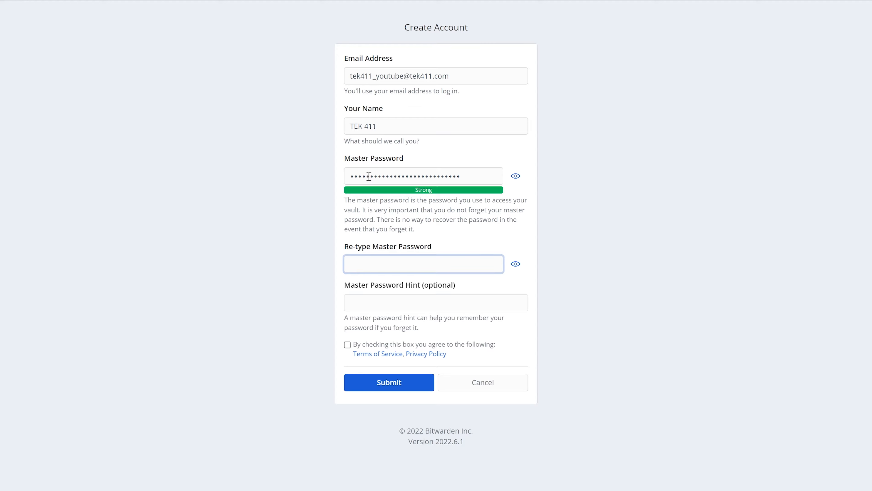
{"action": "type", "text": "•••••••••••••••••••••••••••"}
{"action": "key", "text": "Tab"}
{"action": "left_click", "coordinate": [348, 344]}
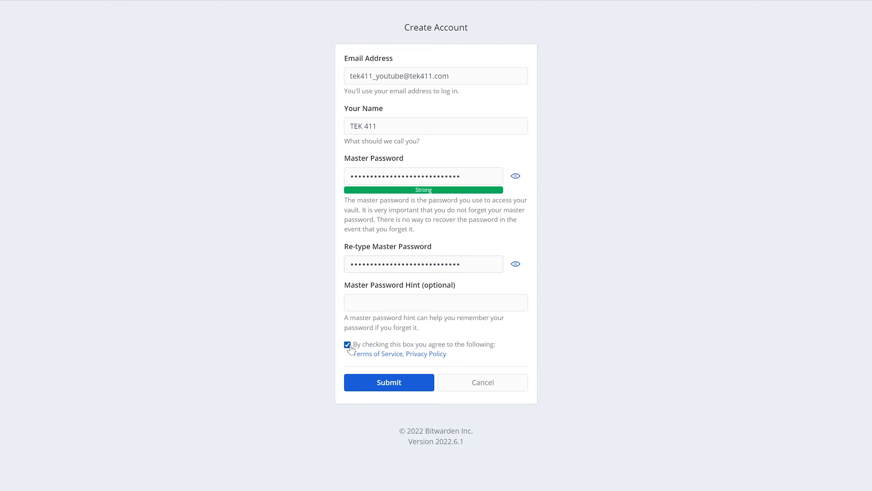
{"action": "left_click", "coordinate": [393, 383]}
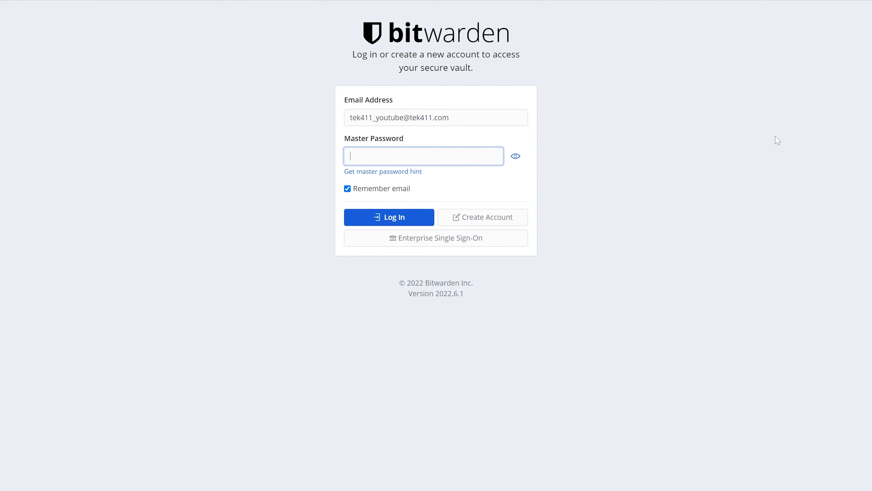
Log in with the master password, passing the hCaptcha check, to open the empty vault.
{"action": "type", "text": "••••••••"}
{"action": "key", "text": "Return"}
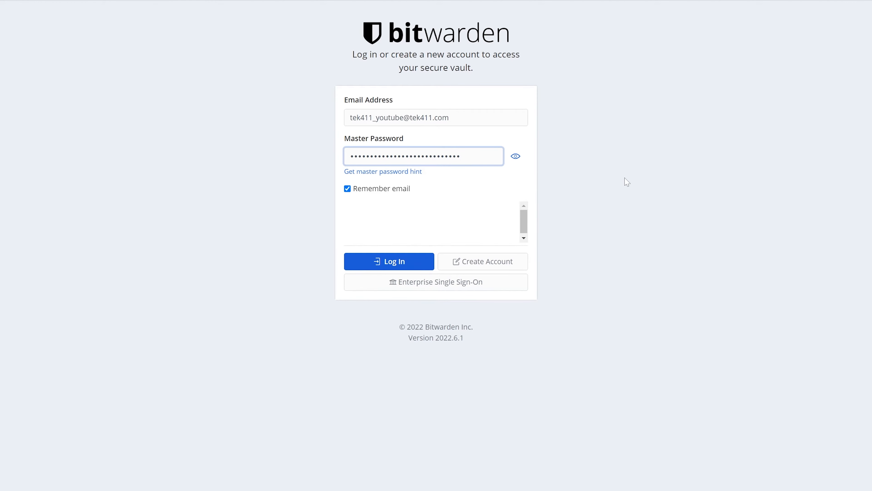
{"action": "left_click", "coordinate": [360, 221]}
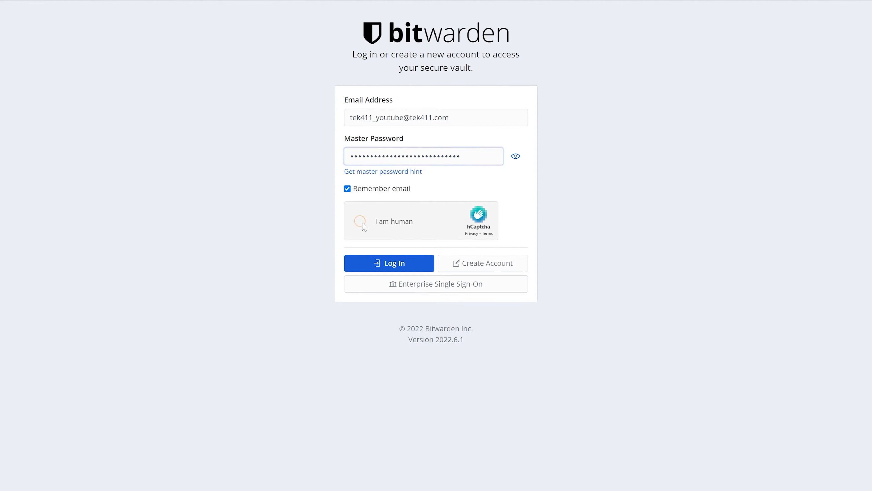
{"action": "left_click", "coordinate": [400, 263]}
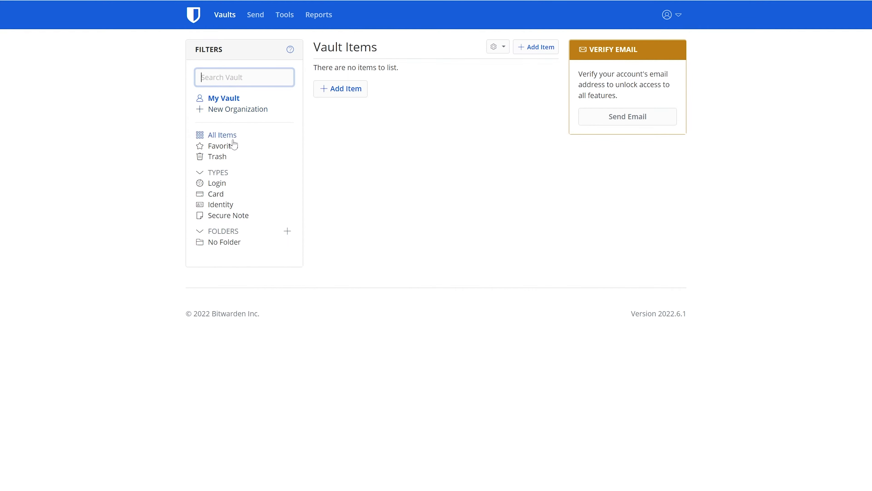
Filter the empty vault by Login, Card, Identity and Secure Note item types.
{"action": "left_click", "coordinate": [217, 186]}
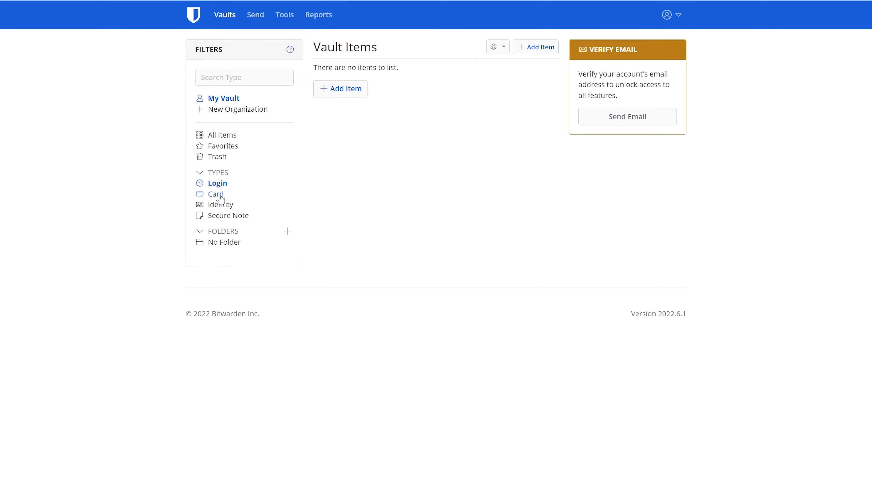
{"action": "left_click", "coordinate": [220, 195]}
{"action": "left_click", "coordinate": [220, 206]}
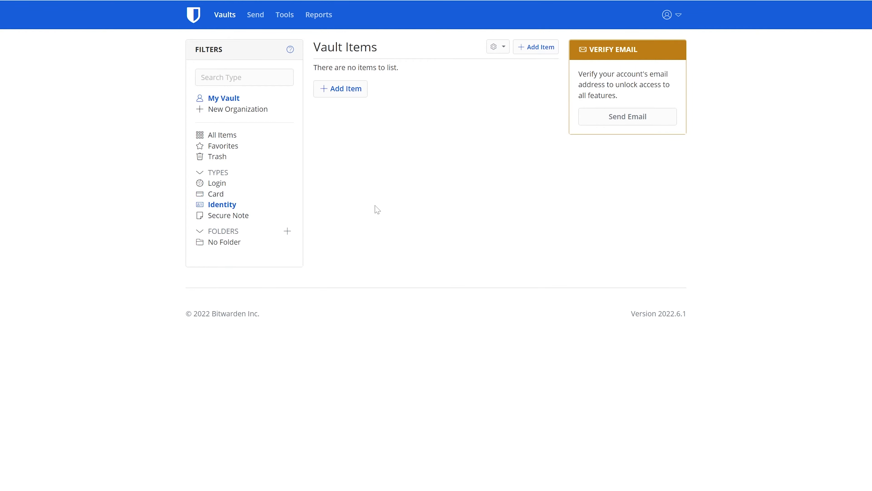
{"action": "left_click", "coordinate": [252, 217]}
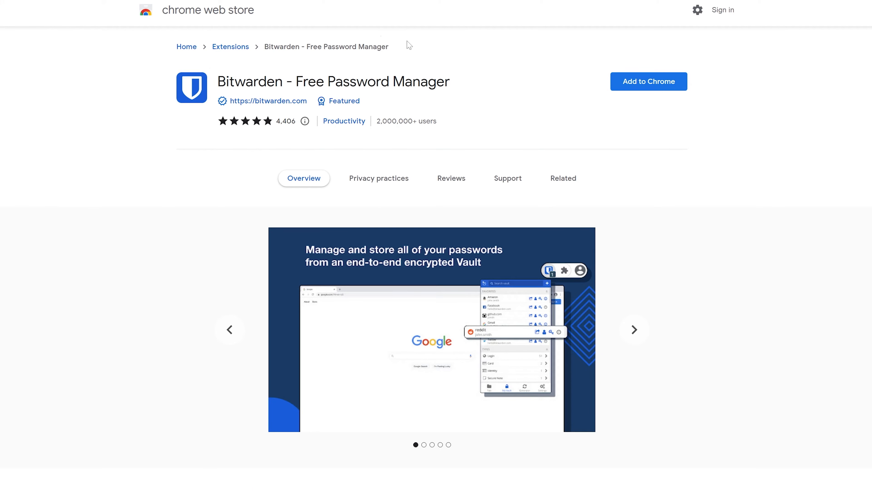
Add the Bitwarden - Free Password Manager extension to Chrome and close its welcome tab.
{"action": "left_click", "coordinate": [649, 87]}
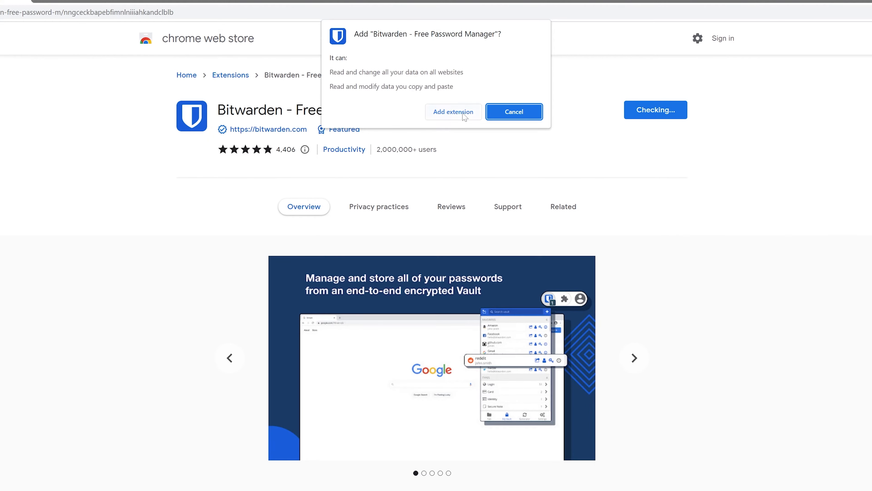
{"action": "left_click", "coordinate": [462, 83]}
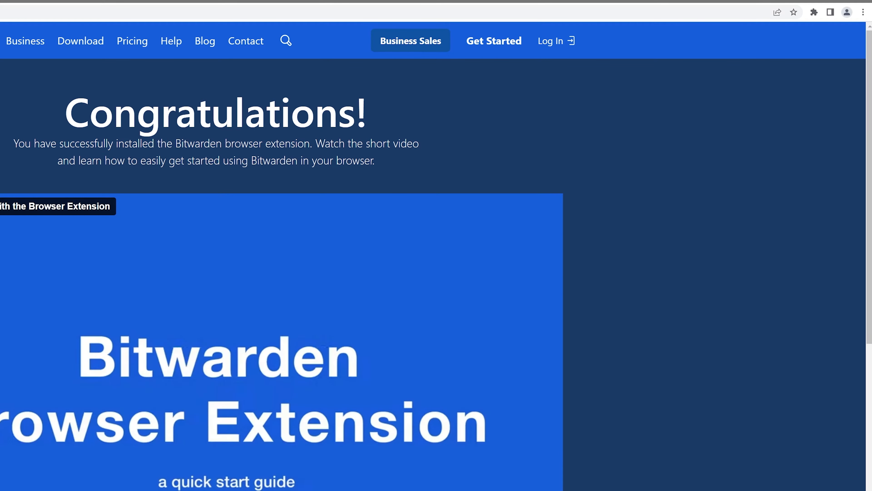
{"action": "key", "text": "ctrl+w"}
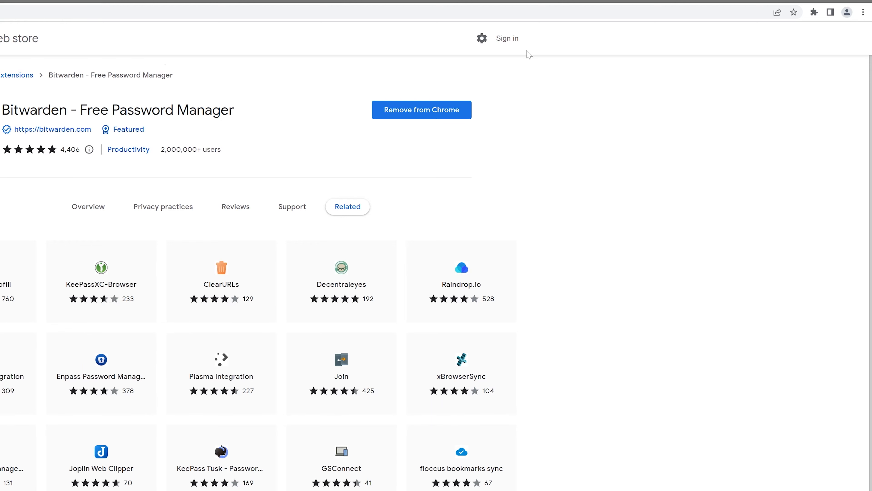
{"action": "left_click", "coordinate": [815, 12]}
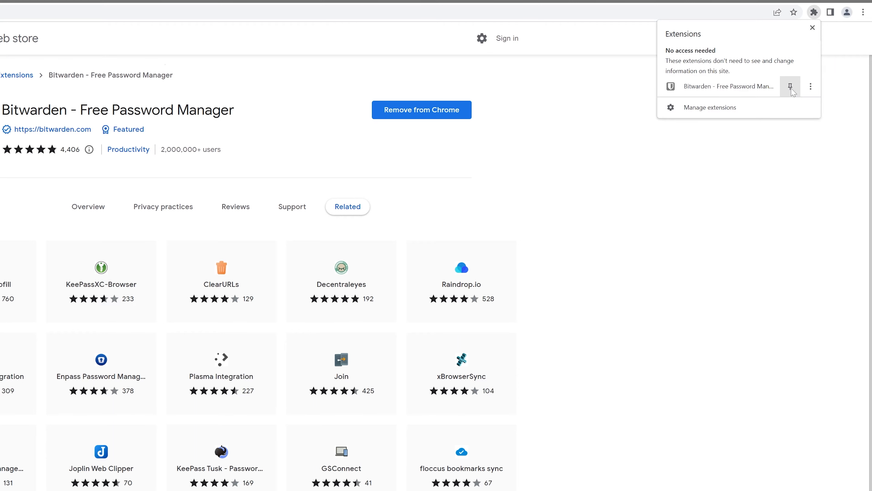
Pin Bitwarden to the Chrome toolbar and bring up its login-or-create-account popup.
{"action": "left_click", "coordinate": [790, 88]}
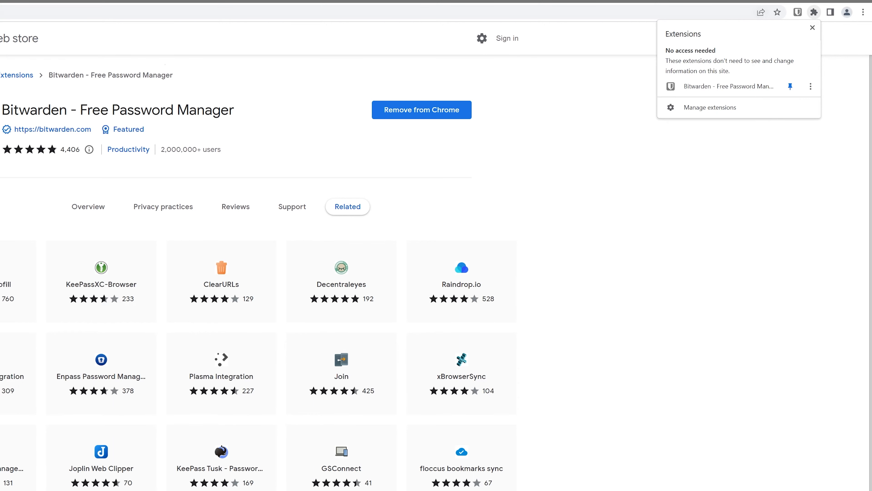
{"action": "left_click", "coordinate": [718, 0]}
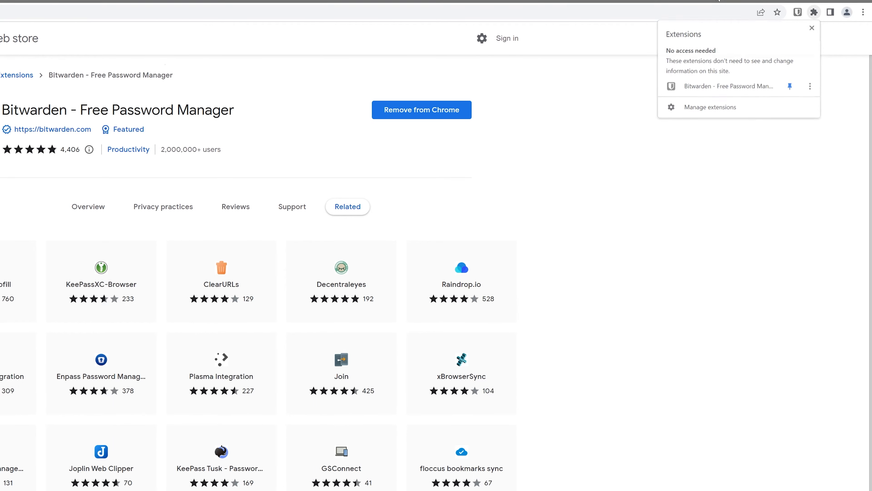
{"action": "left_click", "coordinate": [798, 13]}
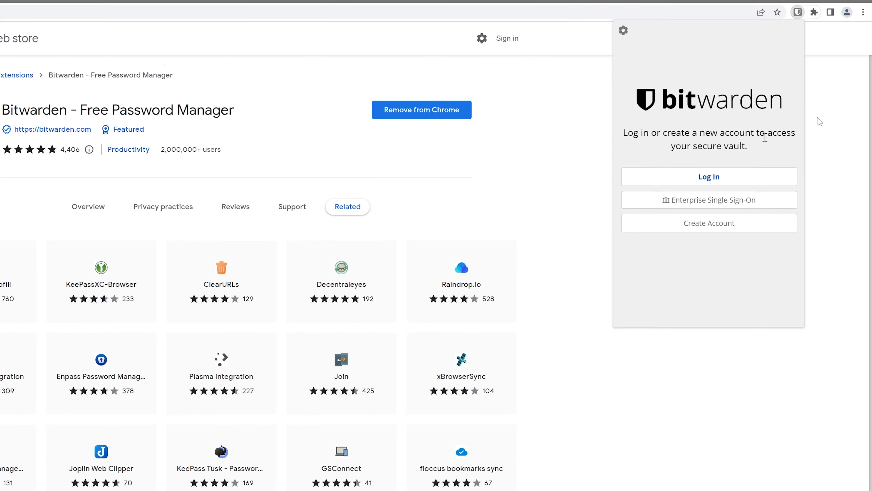
Log in to the extension with the account e-mail and master password, passing hCaptcha.
{"action": "left_click", "coordinate": [711, 177]}
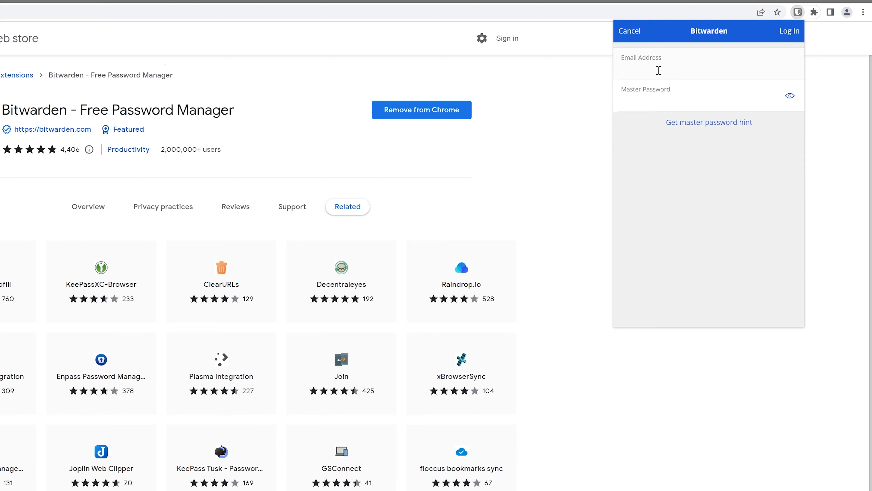
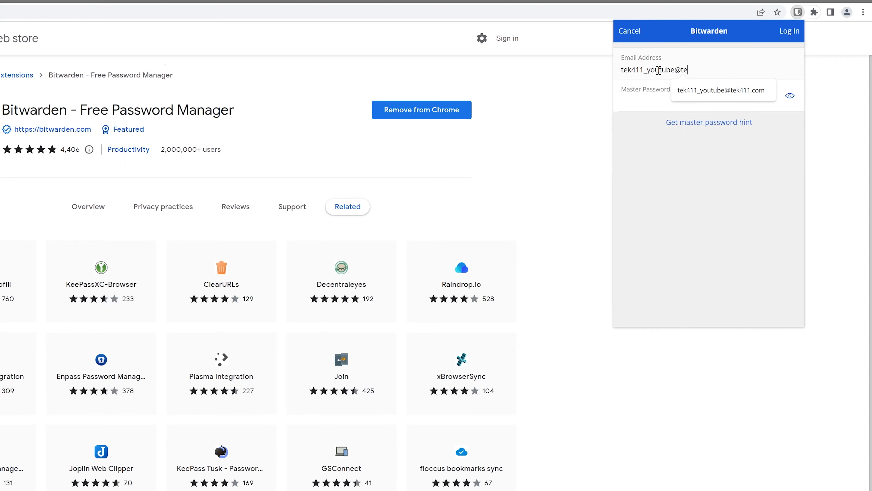
{"action": "key", "text": "Tab"}
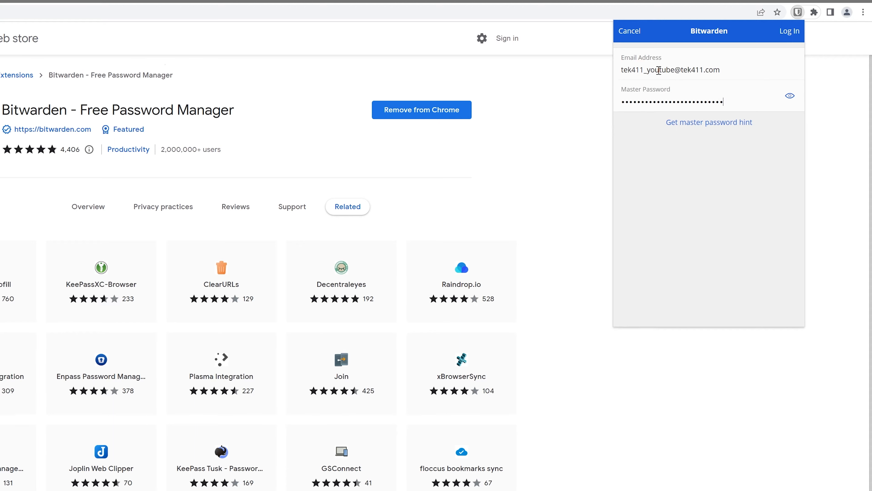
{"action": "left_click", "coordinate": [790, 32]}
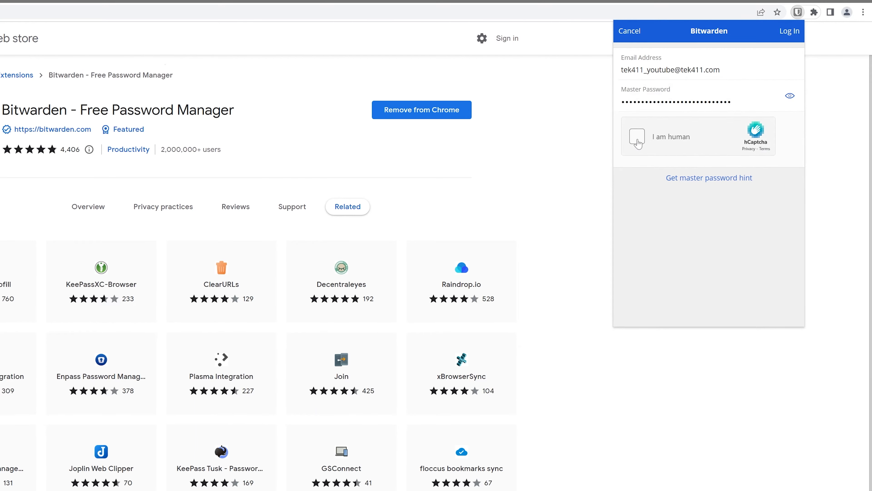
{"action": "left_click", "coordinate": [638, 138]}
{"action": "left_click", "coordinate": [789, 31]}
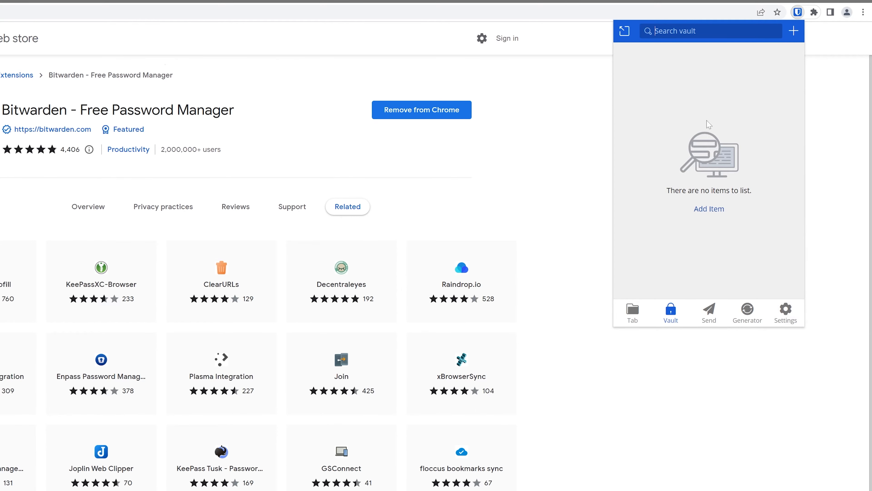
In extension Settings, keep Vault Timeout at On Browser Restart and Vault Timeout Action at Lock.
{"action": "left_click", "coordinate": [790, 316]}
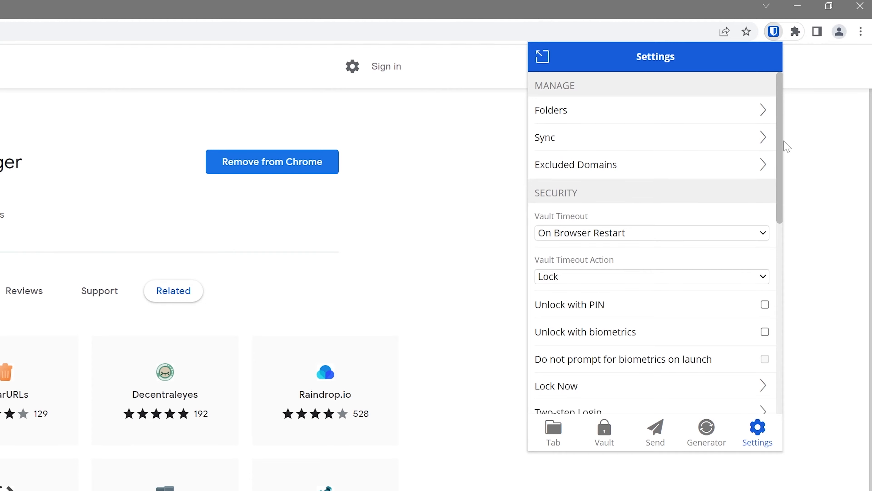
{"action": "left_click_drag", "start_coordinate": [784, 152], "coordinate": [773, 189]}
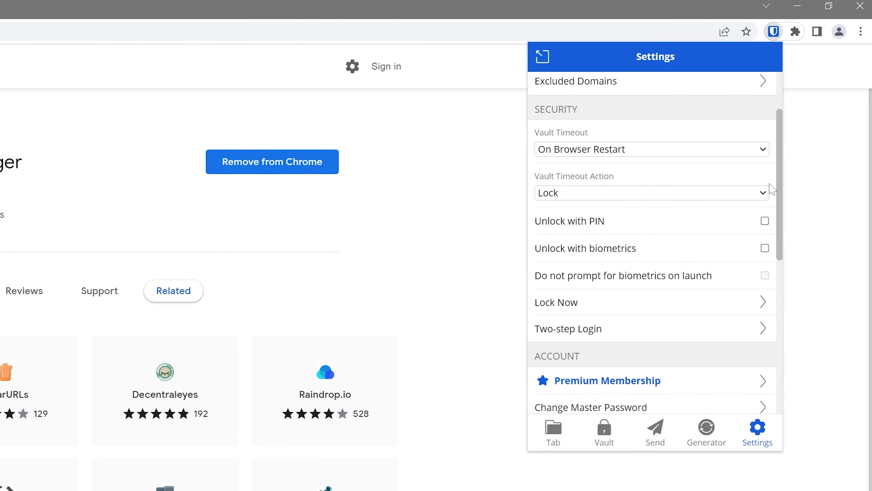
{"action": "left_click", "coordinate": [634, 149]}
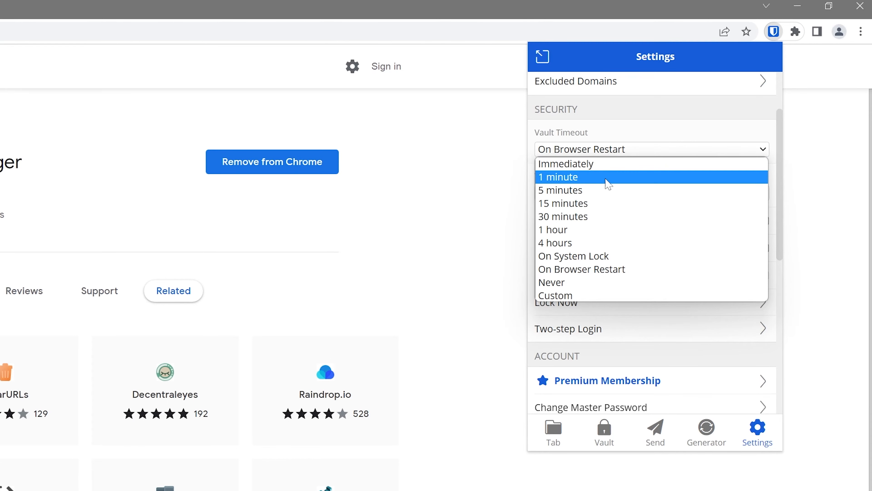
{"action": "left_click", "coordinate": [623, 271]}
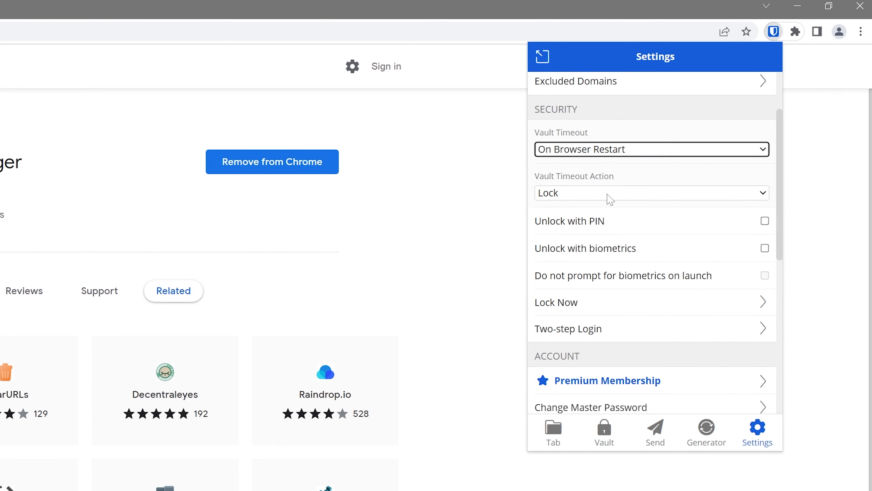
{"action": "left_click", "coordinate": [623, 198]}
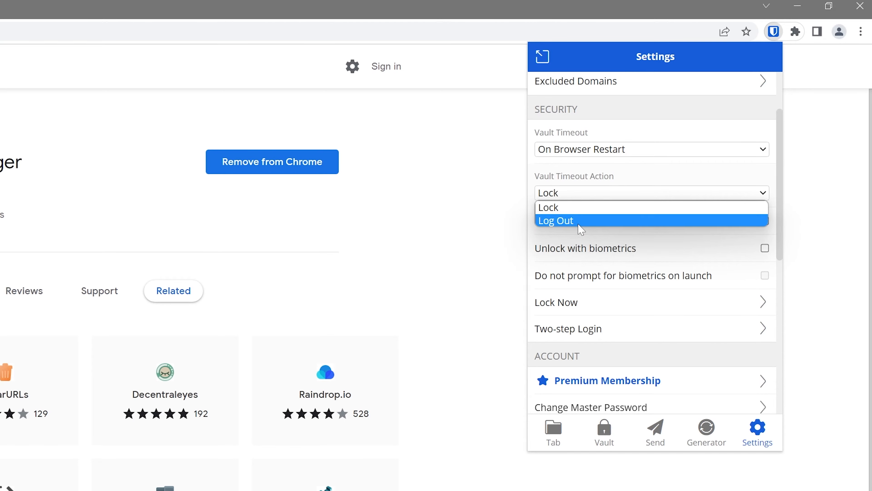
{"action": "left_click", "coordinate": [580, 208]}
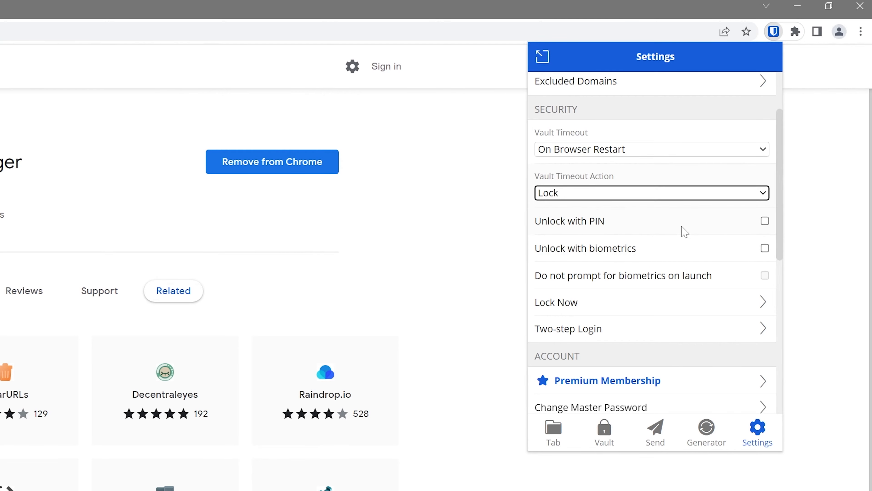
Enable Unlock with PIN without master password on restart, set a PIN, and lock the vault.
{"action": "left_click", "coordinate": [766, 222]}
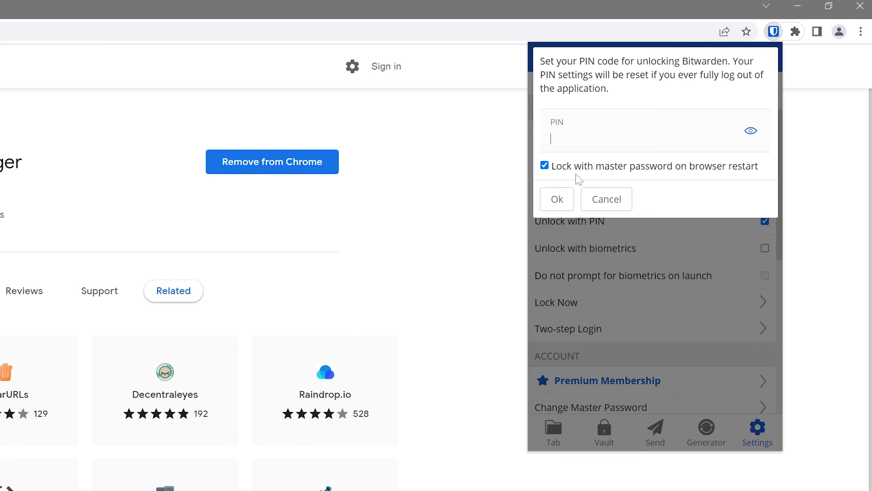
{"action": "left_click", "coordinate": [545, 166]}
{"action": "type", "text": "1234"}
{"action": "left_click", "coordinate": [558, 199]}
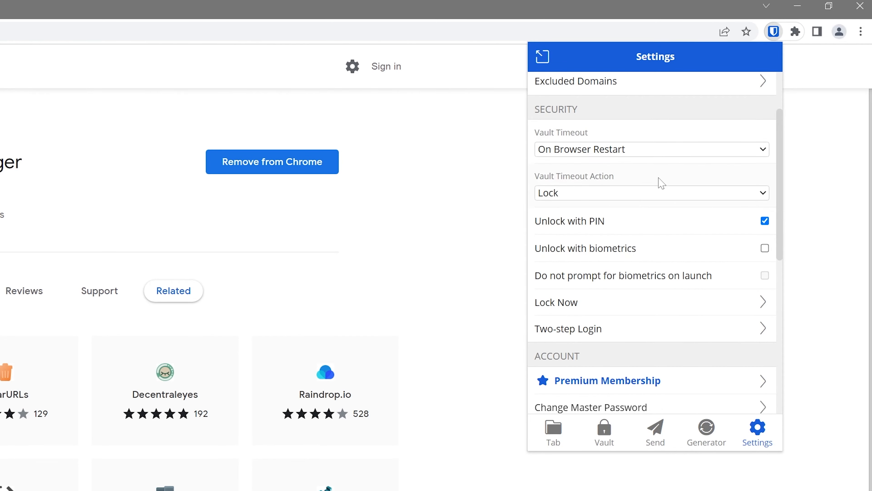
{"action": "left_click", "coordinate": [579, 307]}
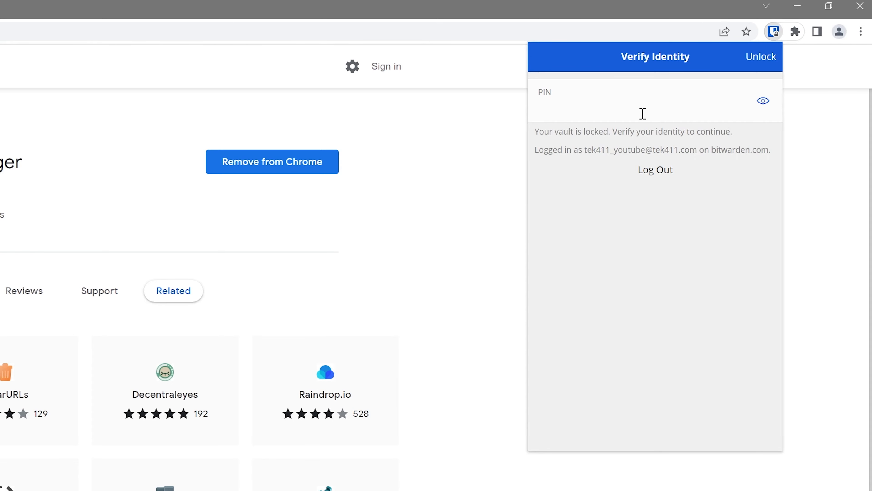
Unlock the vault with the PIN and scroll down through the Settings options.
{"action": "type", "text": "1234"}
{"action": "key", "text": "Return"}
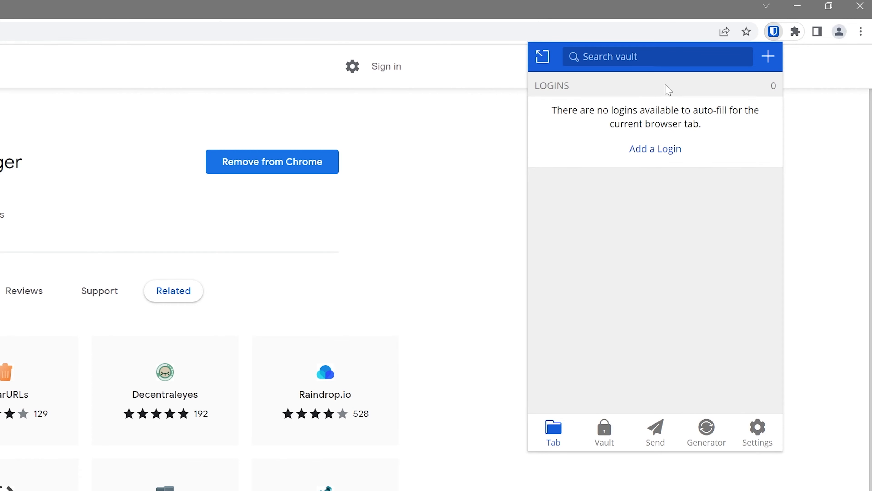
{"action": "scroll", "coordinate": [724, 299], "scroll_direction": "down", "scroll_amount": 2}
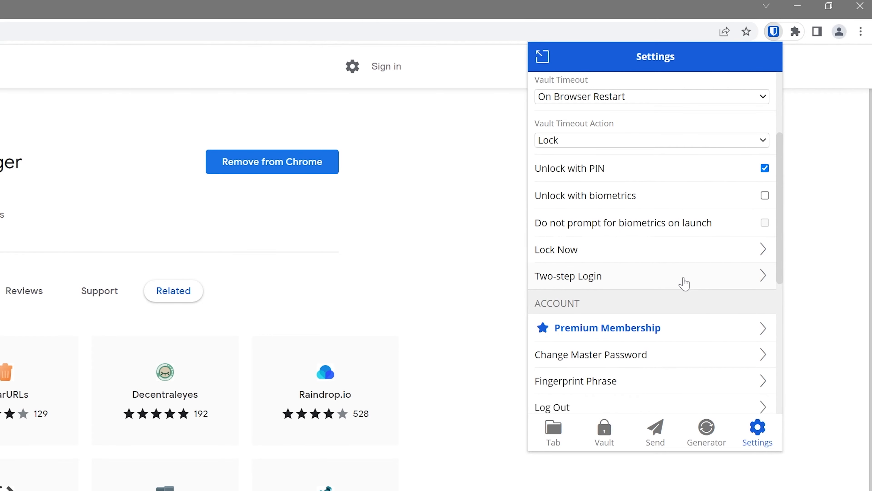
{"action": "scroll", "coordinate": [685, 277], "scroll_direction": "down", "scroll_amount": 5}
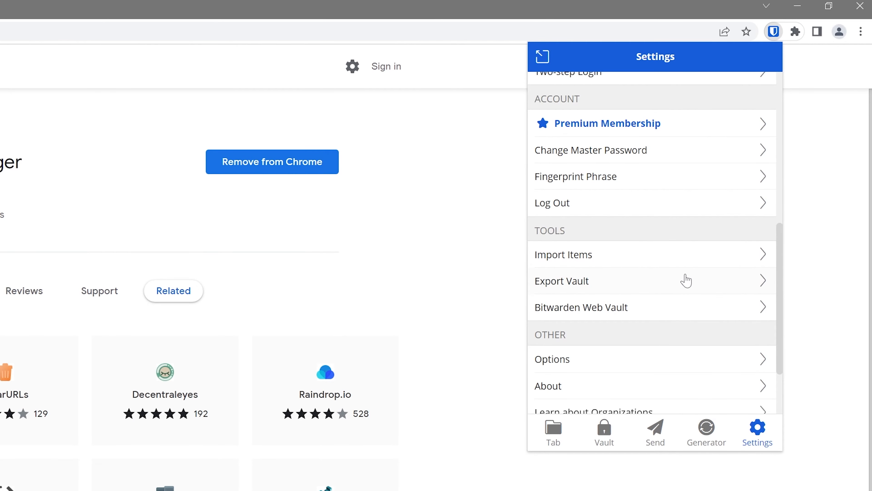
{"action": "scroll", "coordinate": [684, 282], "scroll_direction": "down", "scroll_amount": 3}
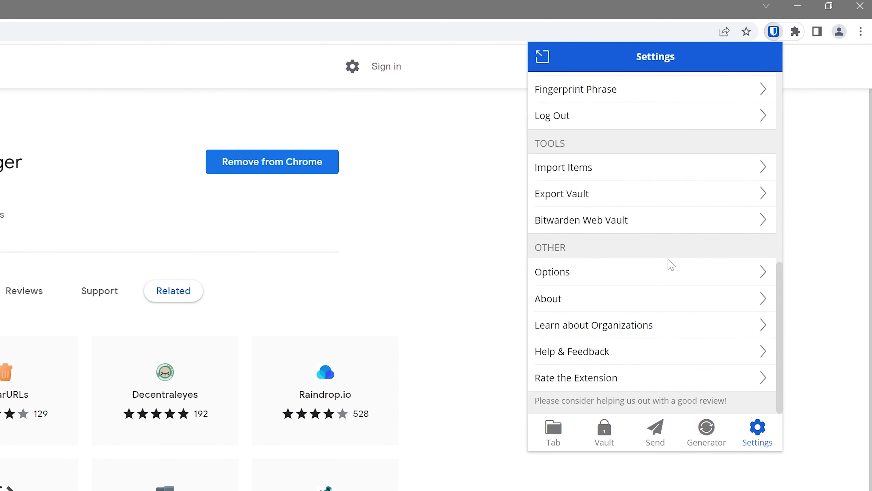
Set the generated password length to 20 with special characters, and generate a fresh password.
{"action": "left_click", "coordinate": [713, 444]}
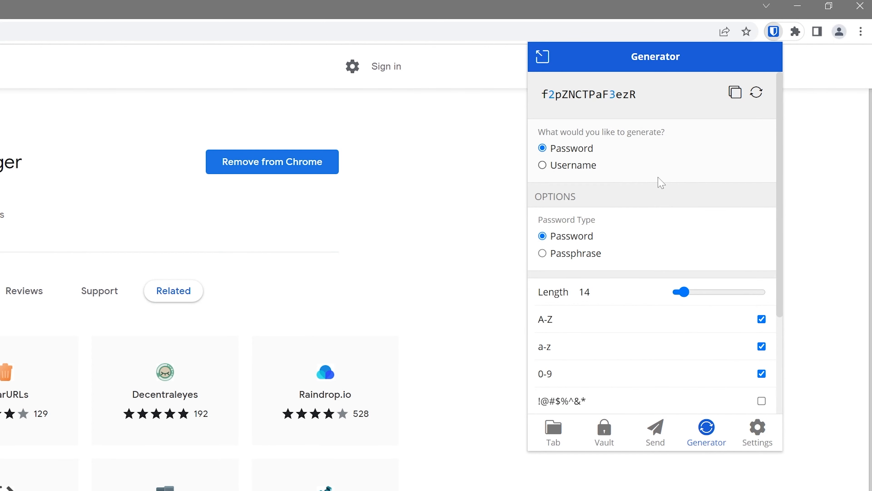
{"action": "left_click_drag", "start_coordinate": [617, 290], "coordinate": [563, 292]}
{"action": "type", "text": "20"}
{"action": "scroll", "coordinate": [682, 289], "scroll_direction": "down", "scroll_amount": 4}
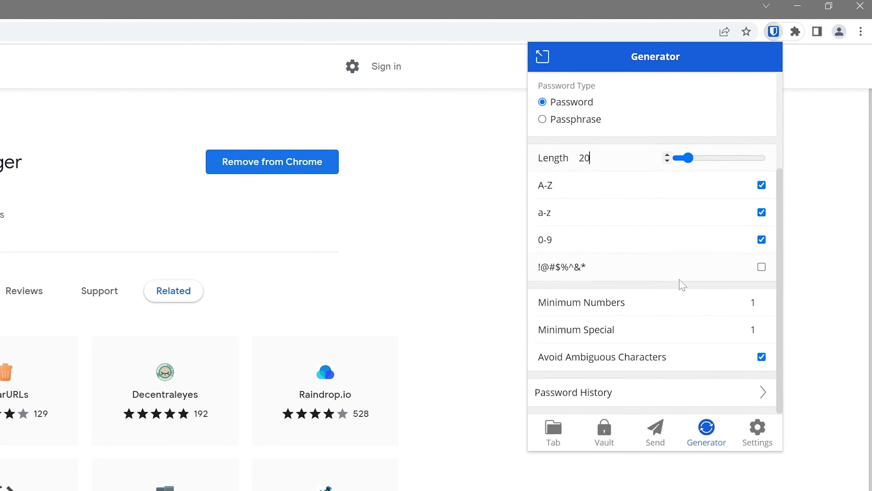
{"action": "left_click", "coordinate": [761, 267]}
{"action": "scroll", "coordinate": [709, 265], "scroll_direction": "up", "scroll_amount": 4}
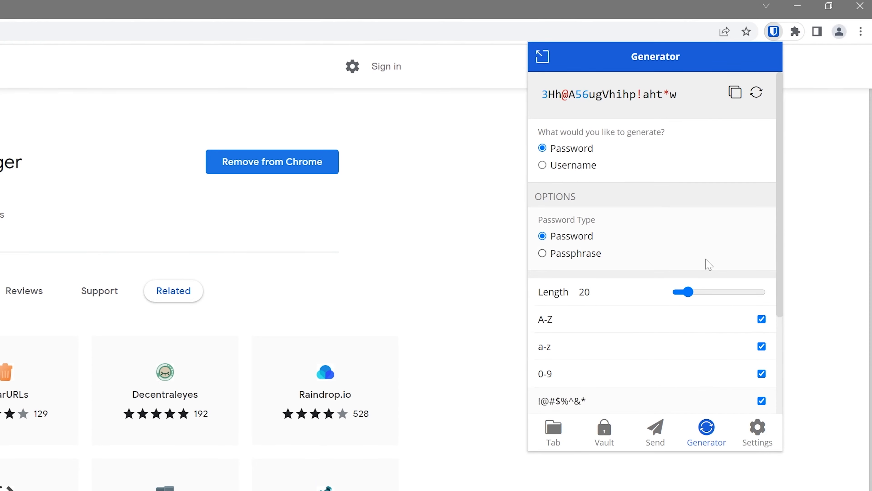
{"action": "left_click", "coordinate": [757, 92]}
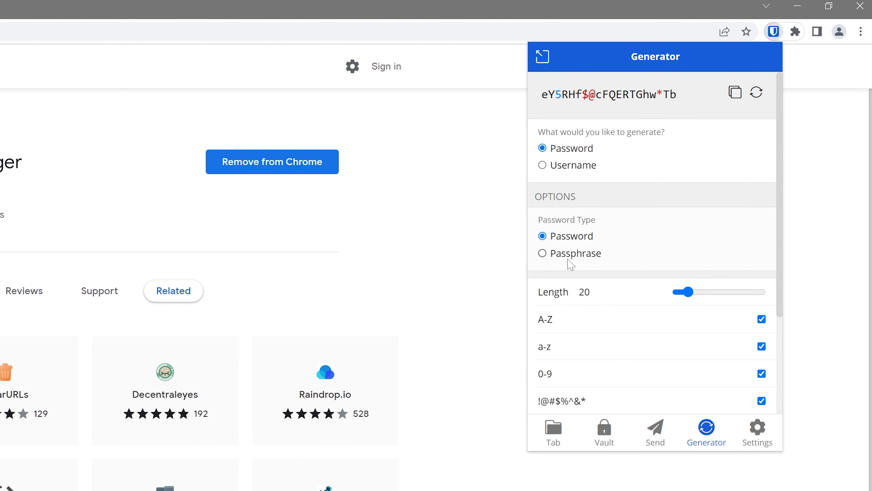
Switch the generator to passphrase mode and leave the generator.
{"action": "left_click", "coordinate": [542, 253]}
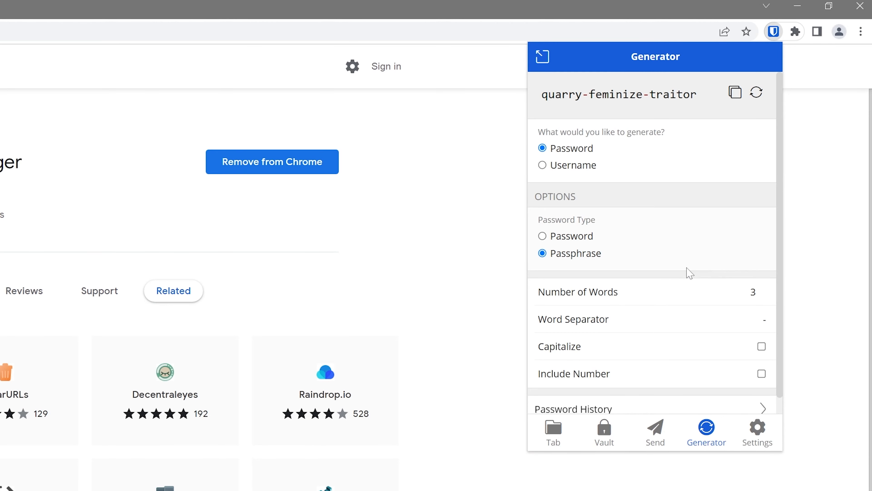
{"action": "scroll", "coordinate": [739, 286], "scroll_direction": "down", "scroll_amount": 1}
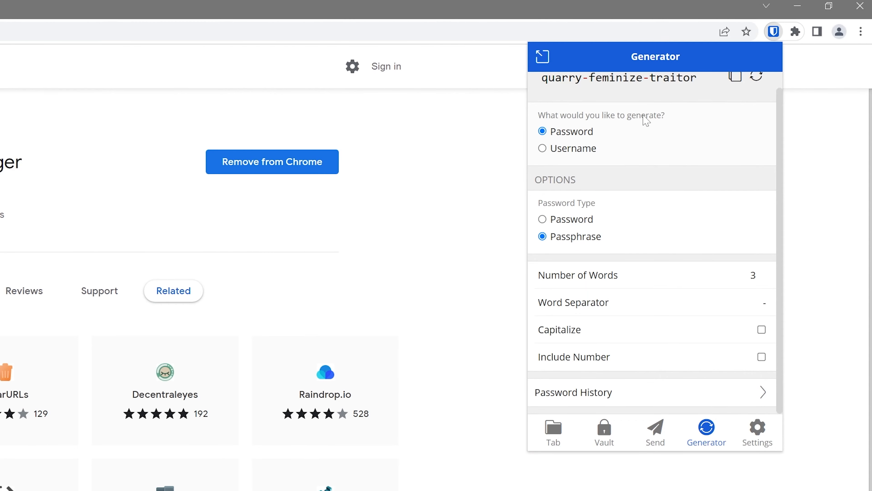
{"action": "left_click", "coordinate": [656, 432]}
{"action": "left_click", "coordinate": [601, 444]}
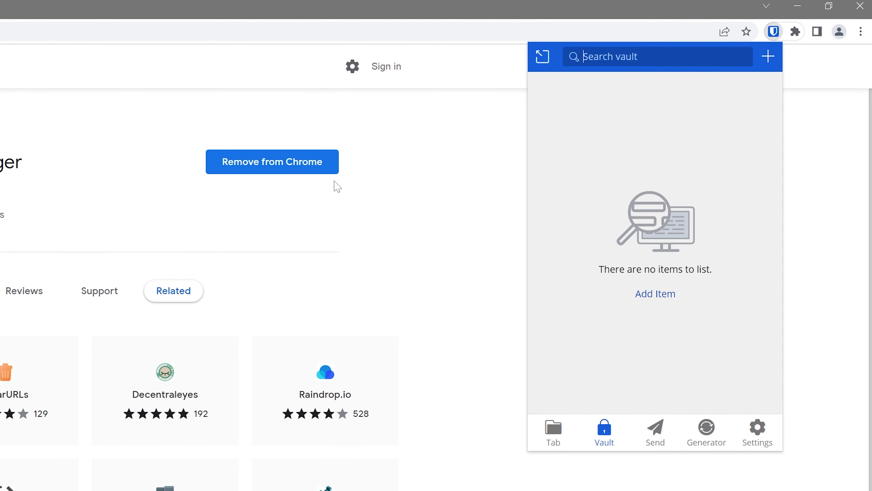
{"action": "left_click", "coordinate": [663, 295]}
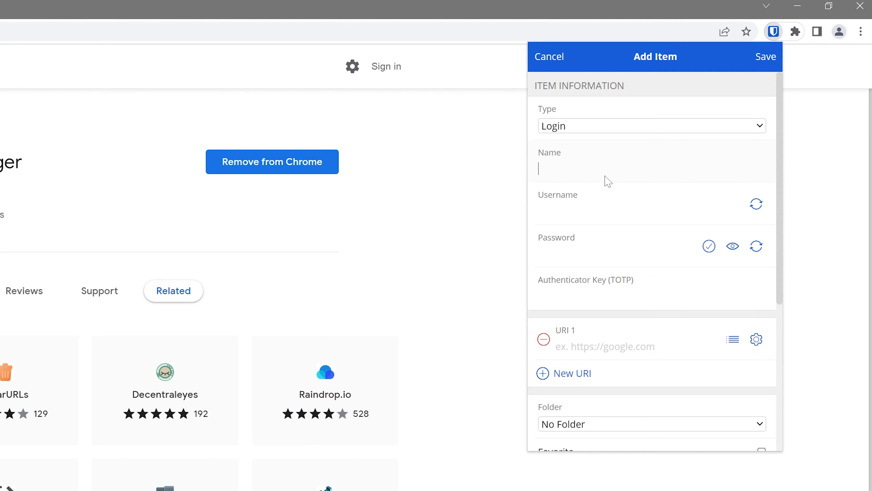
{"action": "type", "text": "Yahoo Mail"}
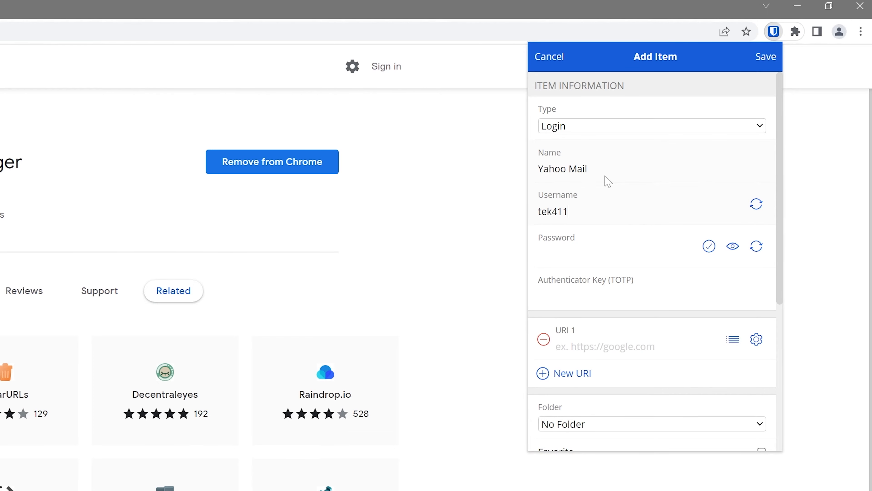
{"action": "key", "text": "Tab"}
{"action": "key", "text": "Tab"}
{"action": "type", "text": "••••••••"}
{"action": "left_click", "coordinate": [621, 349]}
{"action": "type", "text": "https://"}
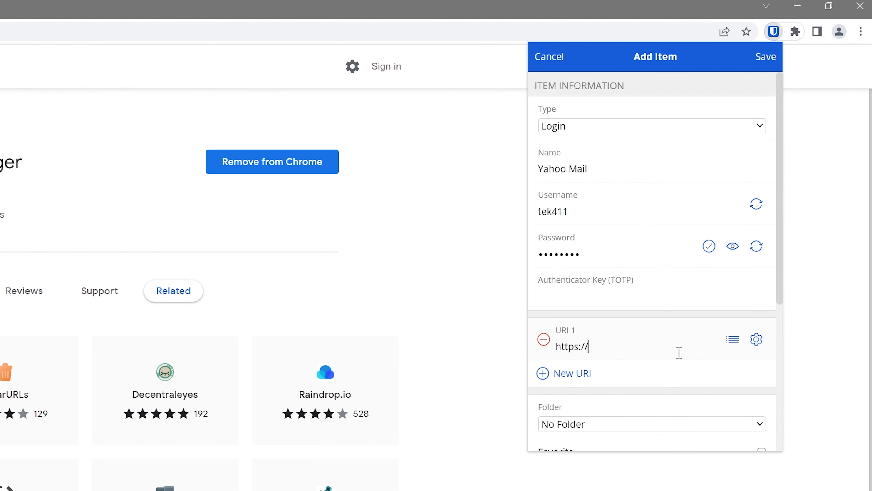
{"action": "type", "text": "mail.yahoo.com"}
Keep the Yahoo Mail login in No Folder and save it.
{"action": "left_click_drag", "start_coordinate": [782, 222], "coordinate": [785, 316]}
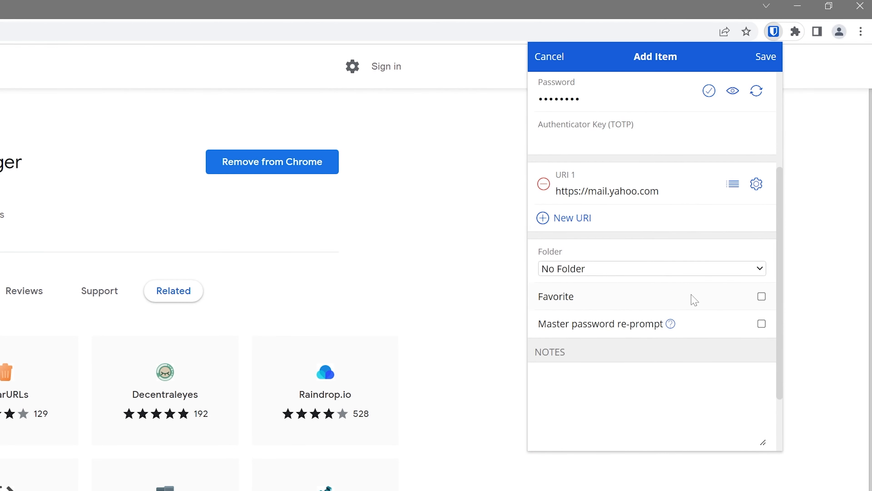
{"action": "left_click", "coordinate": [703, 271]}
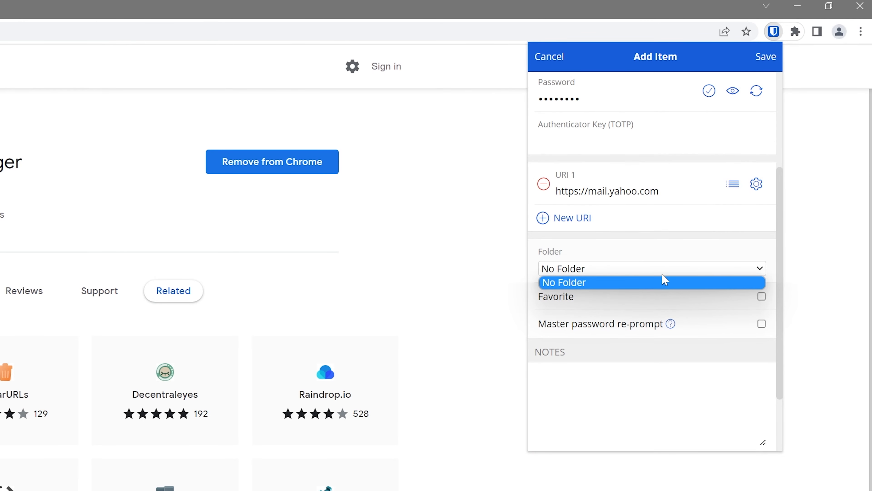
{"action": "left_click", "coordinate": [630, 388]}
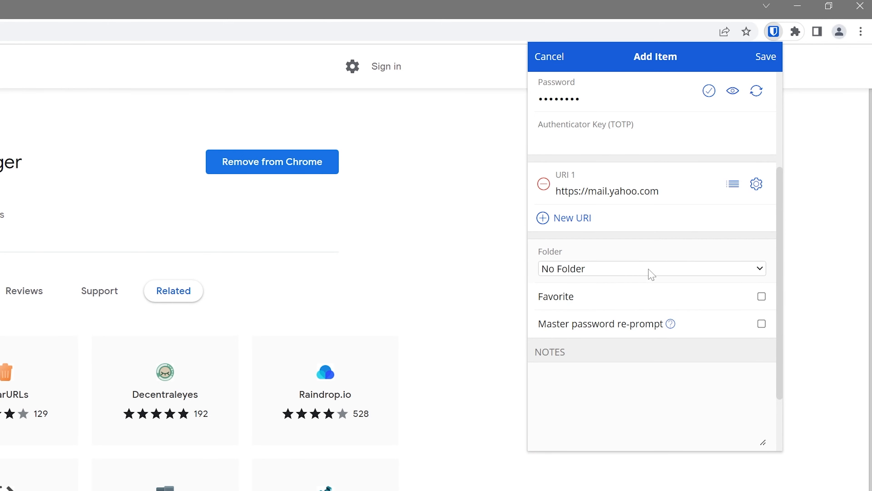
{"action": "left_click", "coordinate": [765, 55]}
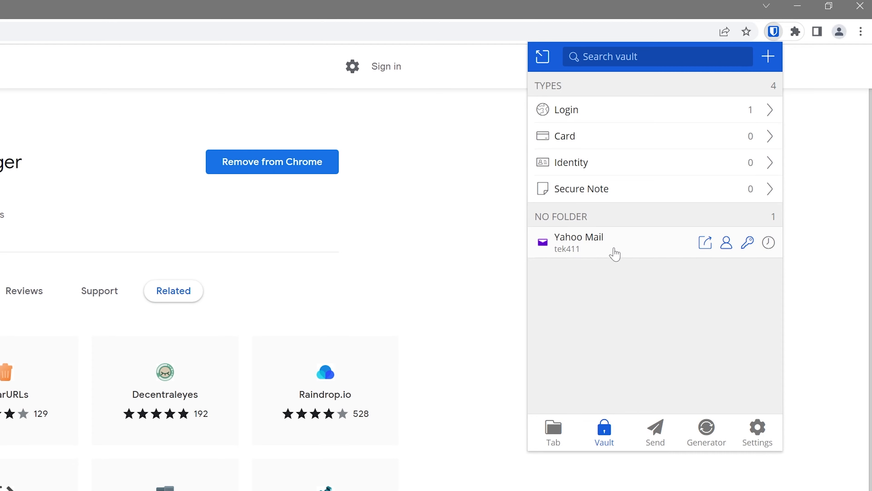
Close the Bitwarden popup and navigate the current tab to mail.yahoo.com.
{"action": "left_click", "coordinate": [830, 296]}
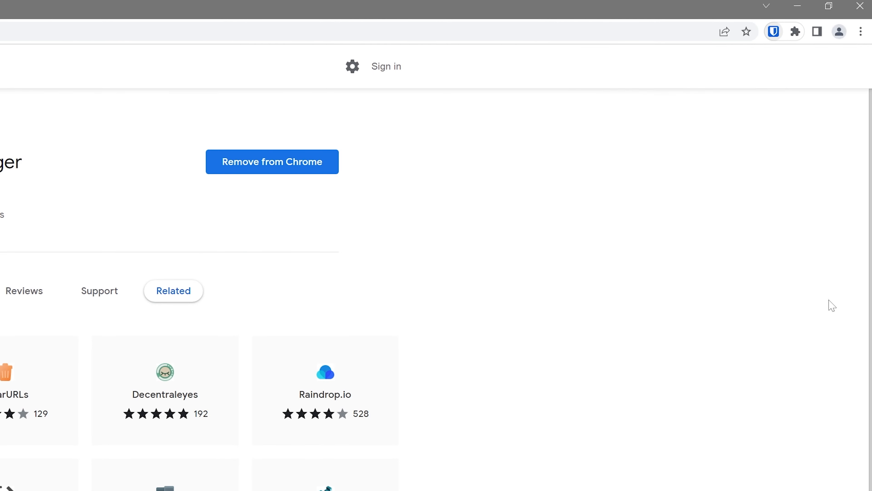
{"action": "left_click", "coordinate": [251, 19]}
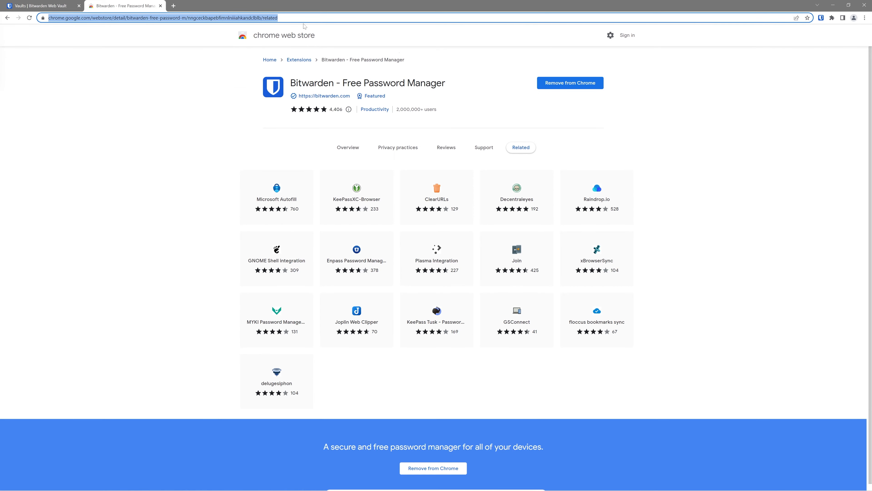
{"action": "type", "text": "mail.yahoo.com"}
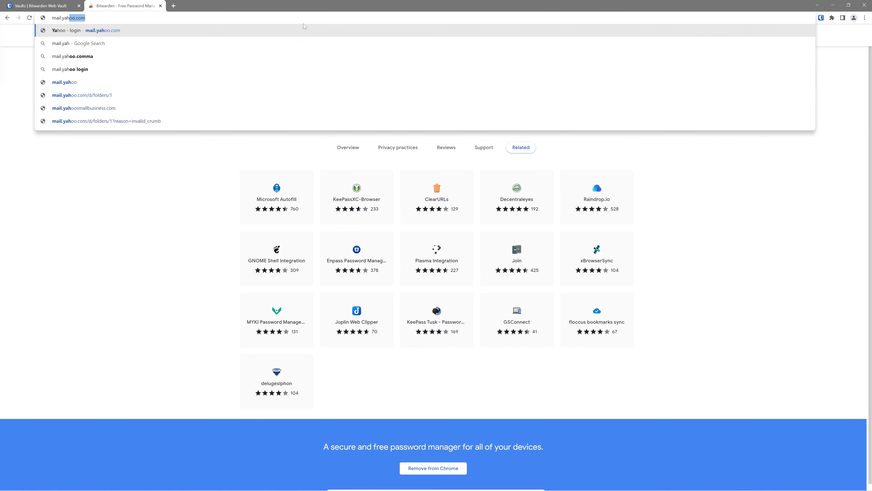
{"action": "key", "text": "Return"}
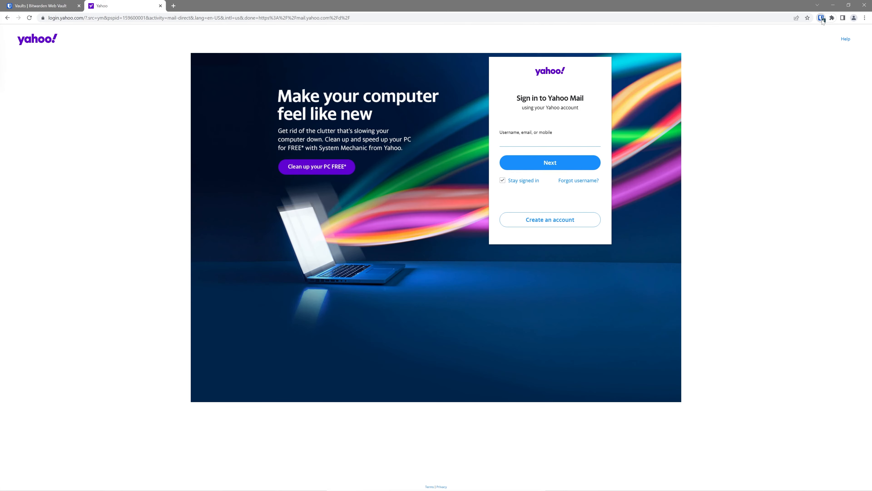
Autofill the Yahoo sign-in username from the saved Yahoo Mail login via the Bitwarden toolbar icon.
{"action": "left_click", "coordinate": [821, 18]}
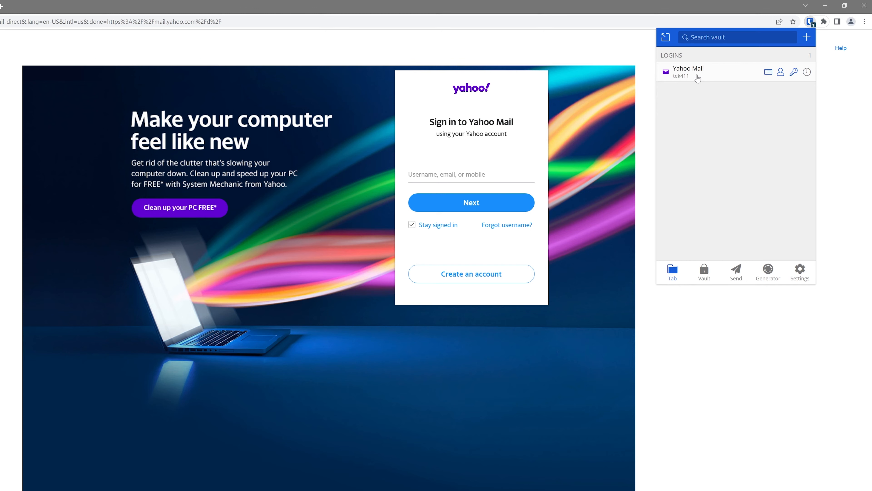
{"action": "left_click", "coordinate": [700, 78]}
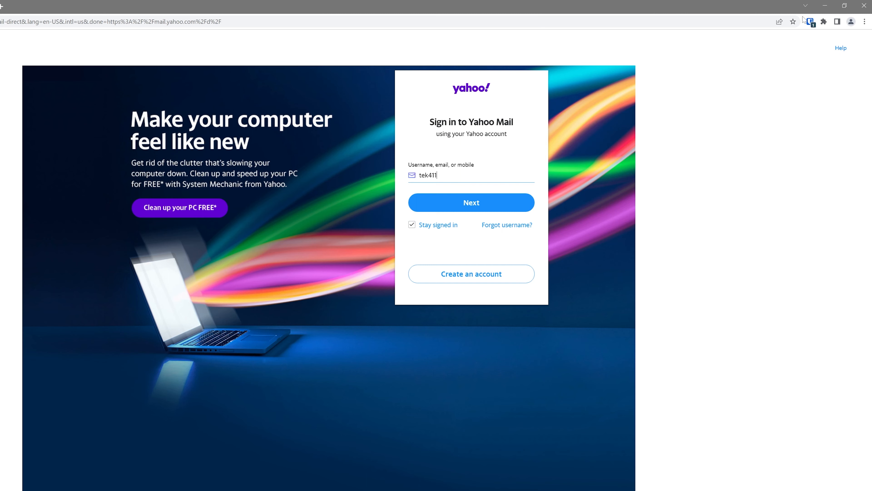
{"action": "left_click", "coordinate": [811, 22]}
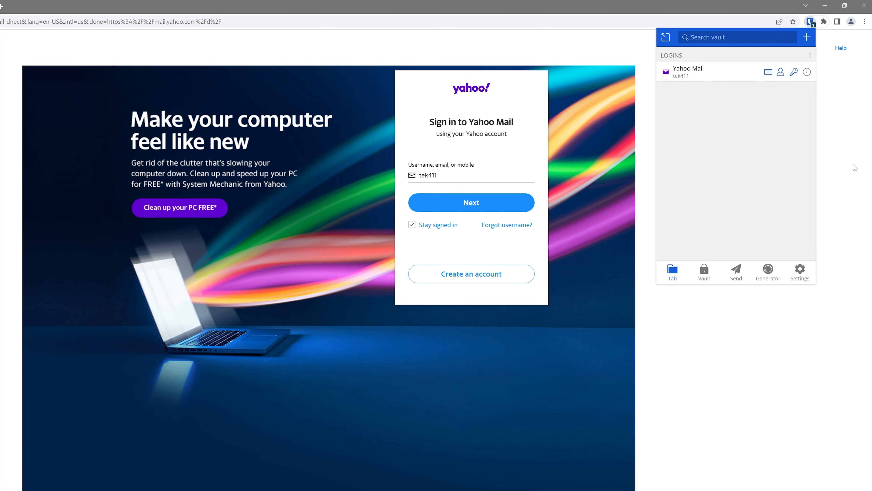
{"action": "left_click", "coordinate": [855, 167]}
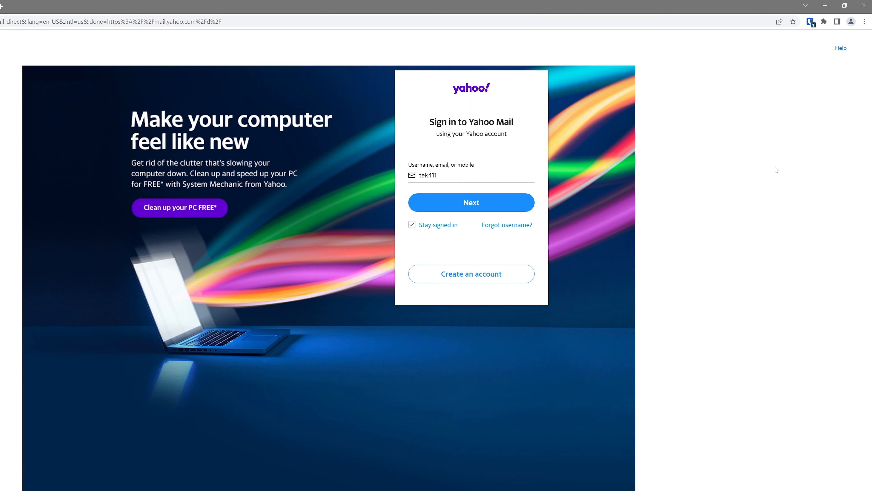
{"action": "left_click", "coordinate": [810, 21]}
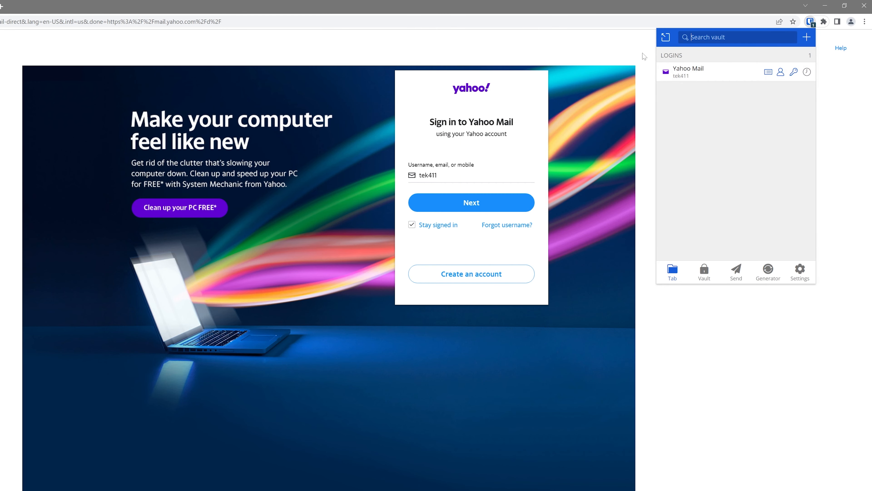
{"action": "left_click", "coordinate": [643, 53]}
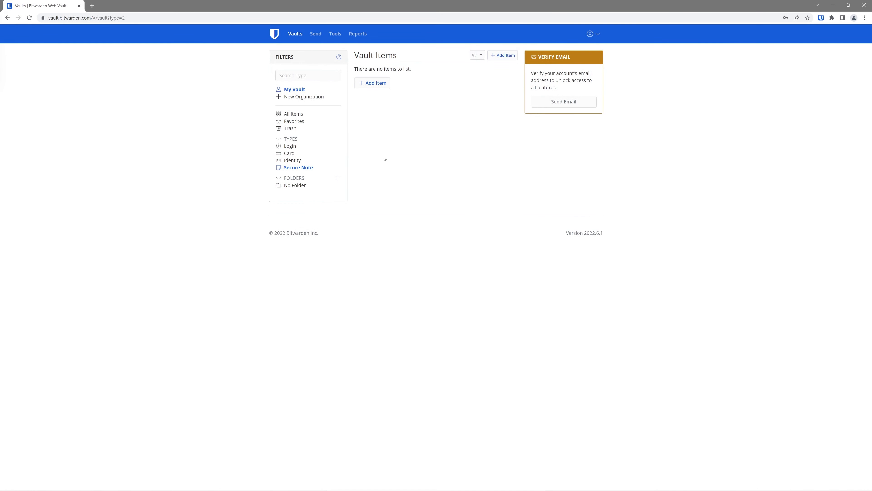
Open the web vault's account menu.
{"action": "left_click", "coordinate": [597, 35]}
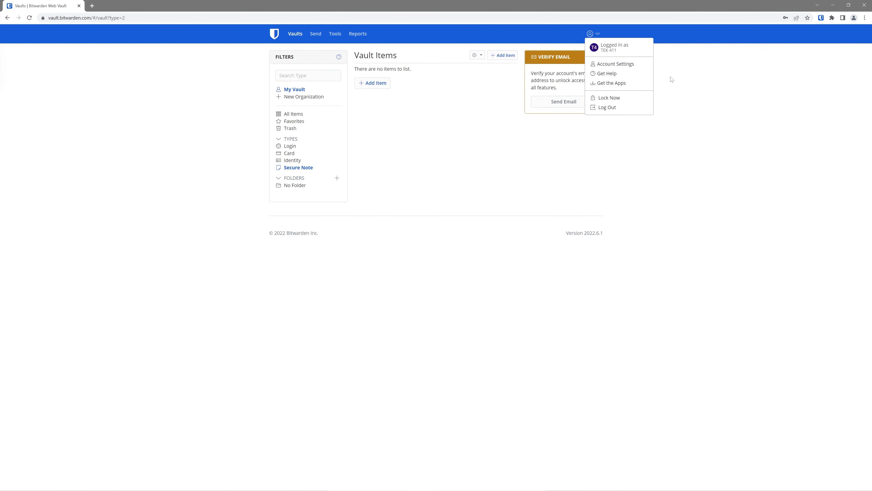